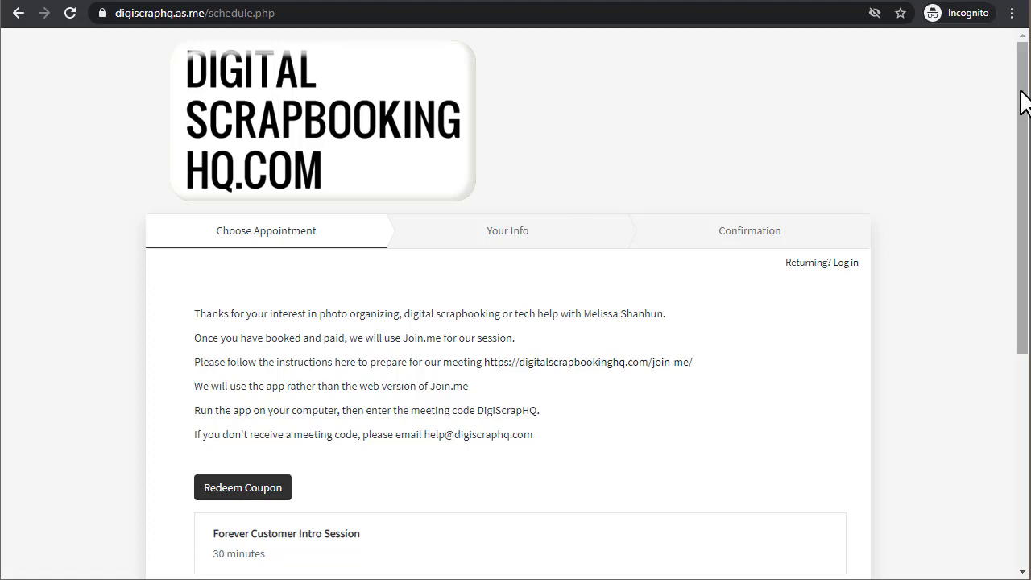
- Follow the booking page's join.me instructions link through to join.me/apps
{"action": "mouse_move", "coordinate": [1020, 89]}
{"action": "left_mouse_down"}
{"action": "mouse_move", "coordinate": [1020, 300]}
{"action": "mouse_move", "coordinate": [1020, 89]}
{"action": "left_mouse_up"}
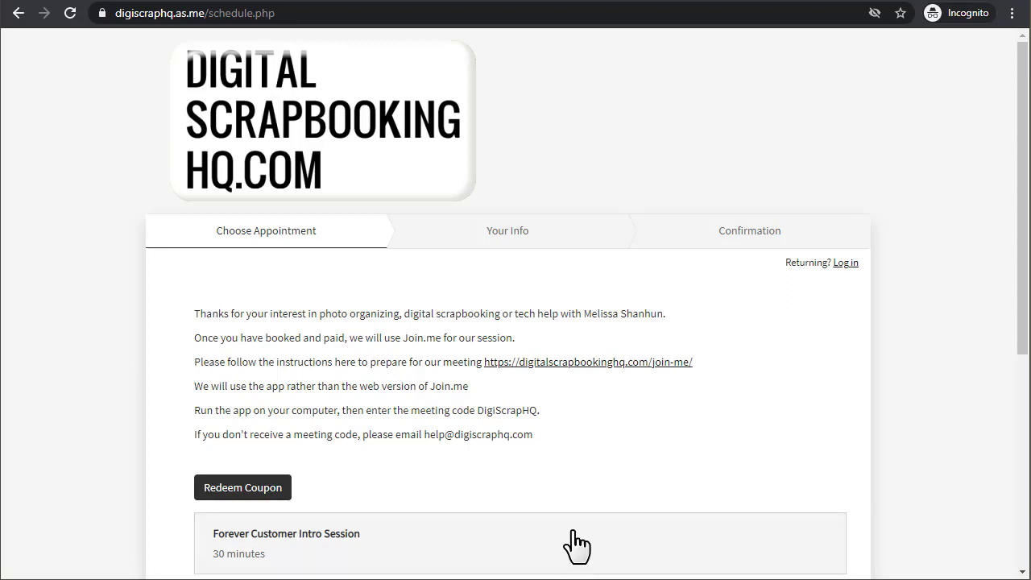
{"action": "left_click", "coordinate": [664, 363]}
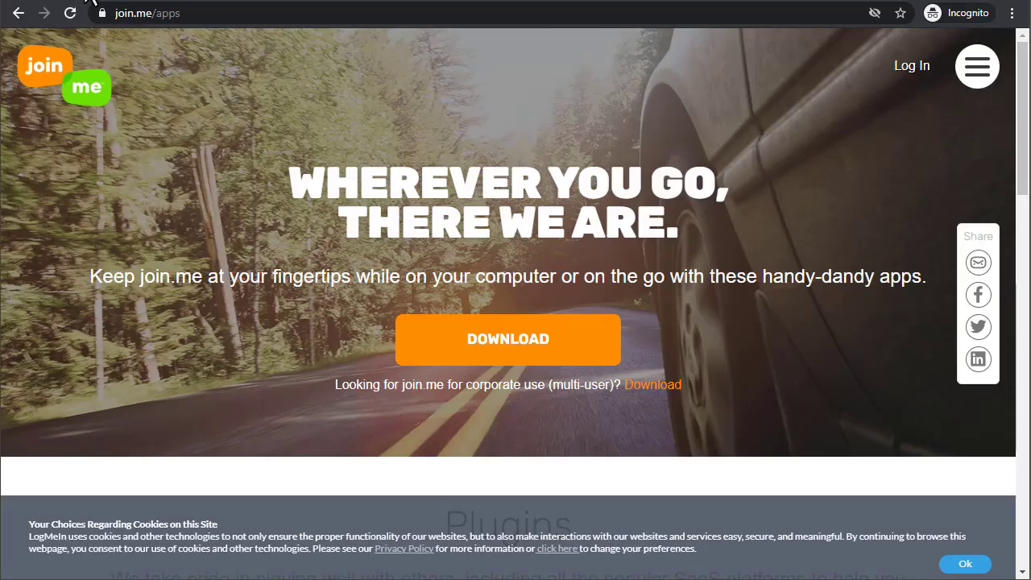
- Accept the cookie notice and download the 27.6 MB join.me.exe desktop installer
{"action": "left_click", "coordinate": [966, 565]}
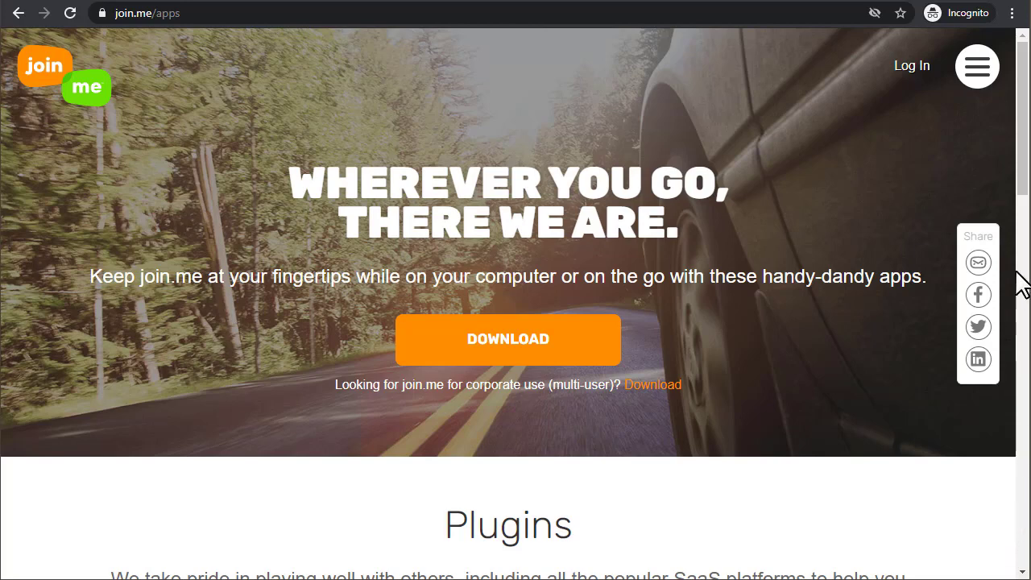
{"action": "left_click_drag", "start_coordinate": [1020, 277], "coordinate": [1022, 223]}
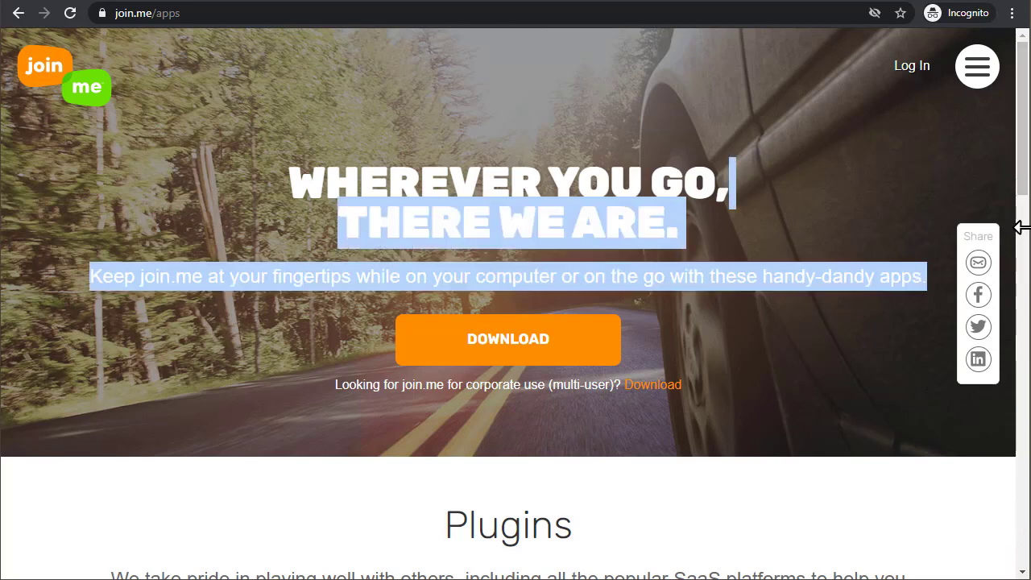
{"action": "left_click", "coordinate": [944, 523]}
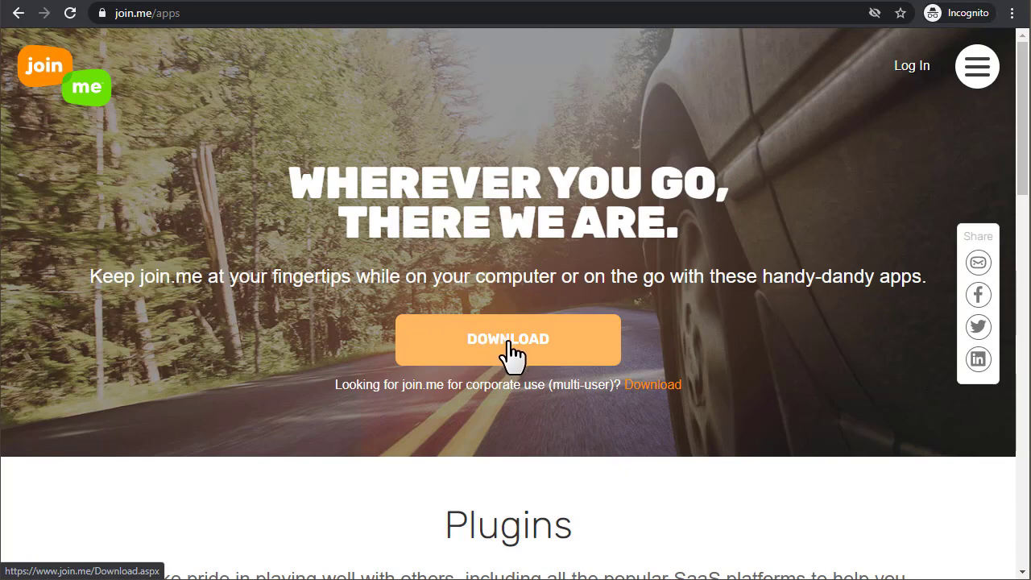
{"action": "left_click", "coordinate": [514, 354]}
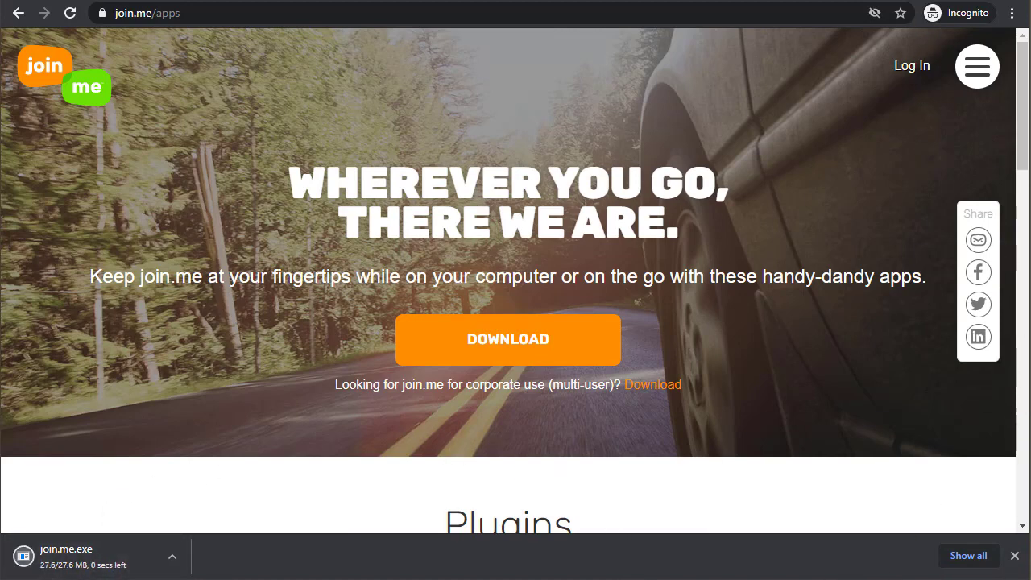
- Run join.me.exe from Chrome's download shelf and minimise the browser
{"action": "left_click", "coordinate": [84, 569]}
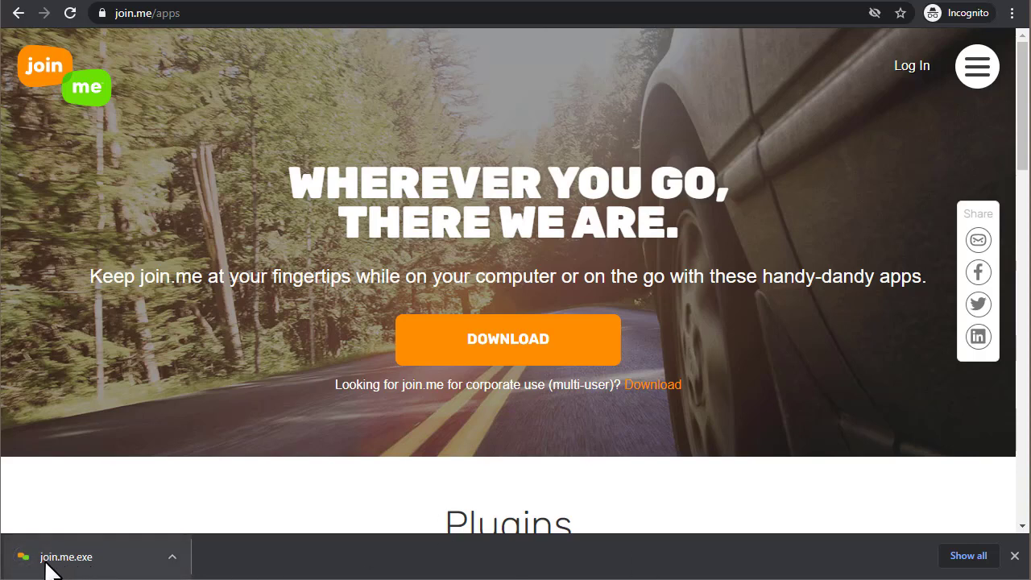
{"action": "left_click", "coordinate": [16, 566]}
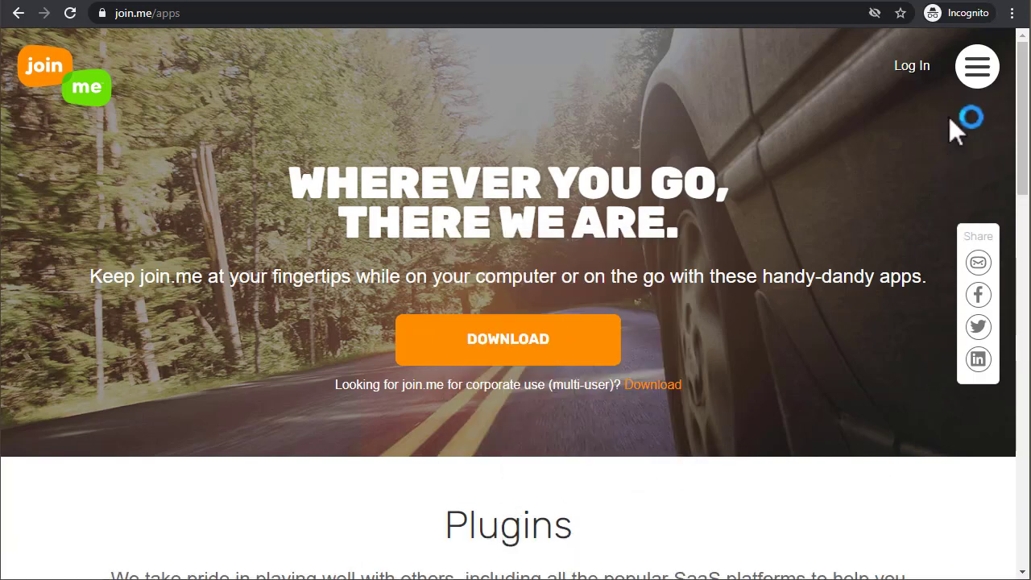
{"action": "left_click", "coordinate": [951, 4]}
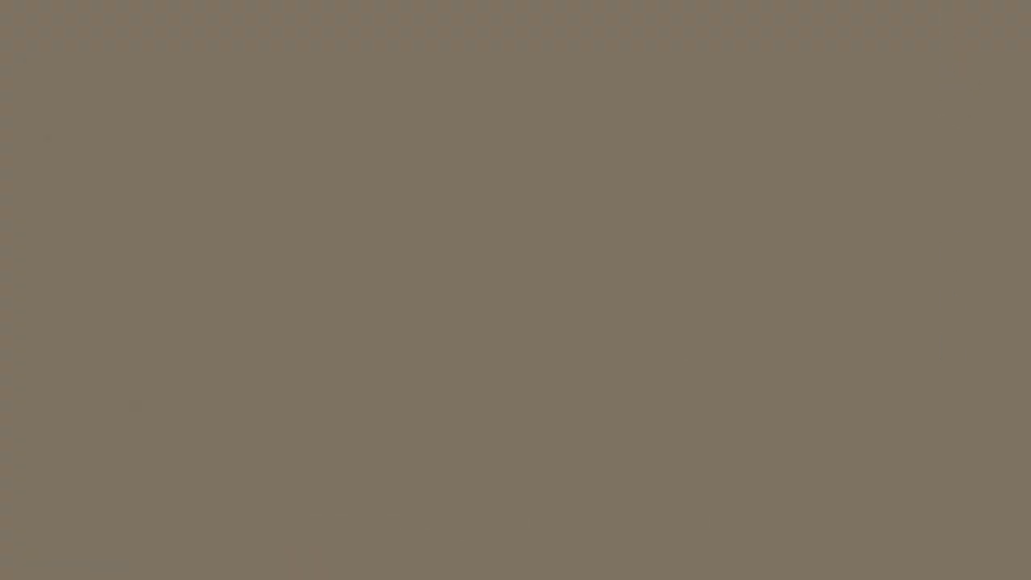
{"action": "left_click_drag", "start_coordinate": [526, 0], "coordinate": [506, 41]}
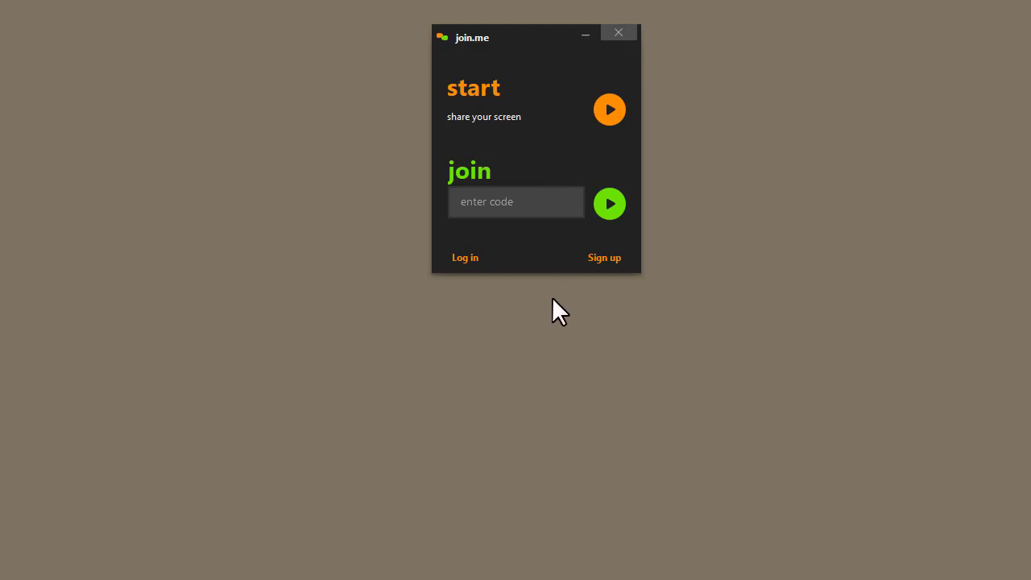
{"action": "left_click", "coordinate": [508, 203]}
{"action": "left_click", "coordinate": [611, 204]}
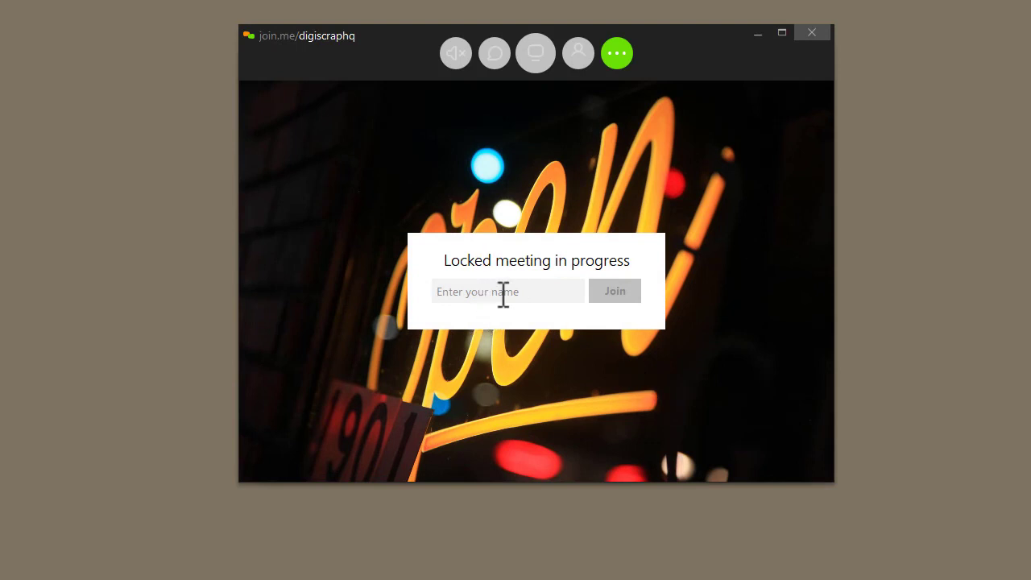
- Enter your name at the locked-meeting prompt, join, and dismiss the name-change tip
{"action": "type", "text": "Melissa"}
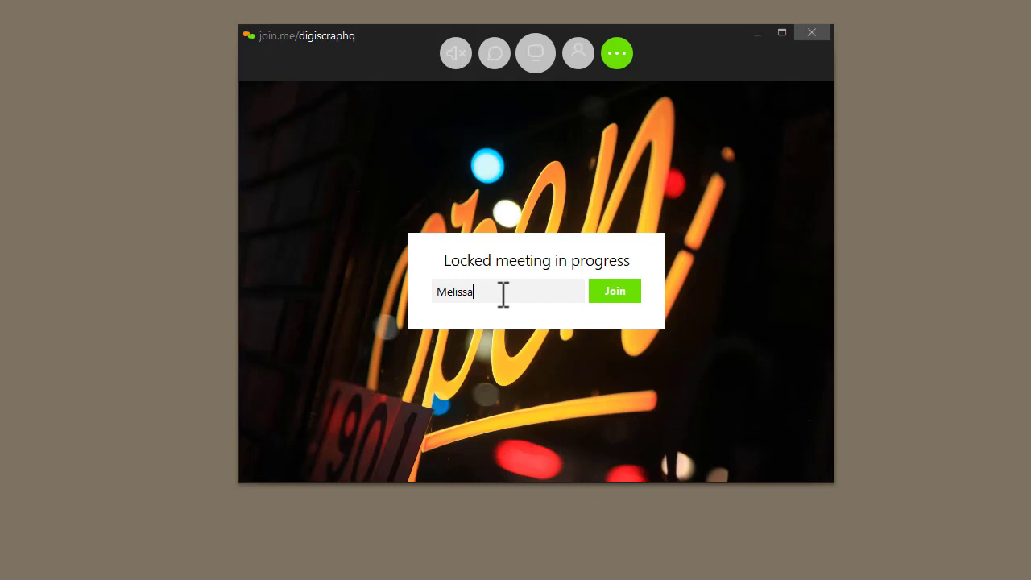
{"action": "left_click", "coordinate": [617, 300]}
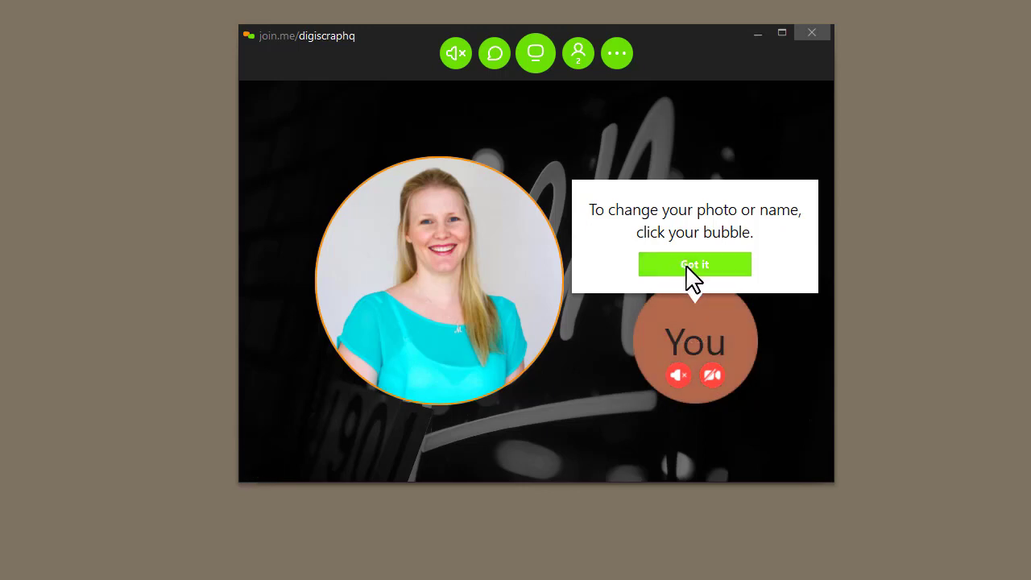
{"action": "left_click", "coordinate": [683, 273]}
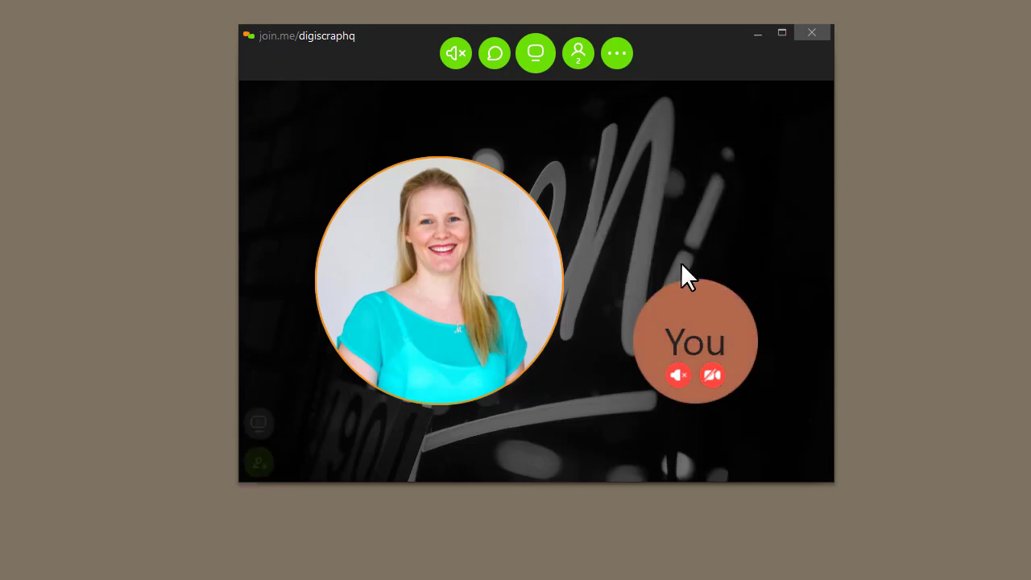
- Choose computer audio and select the High Definition Audio Device microphone
{"action": "left_click", "coordinate": [455, 59]}
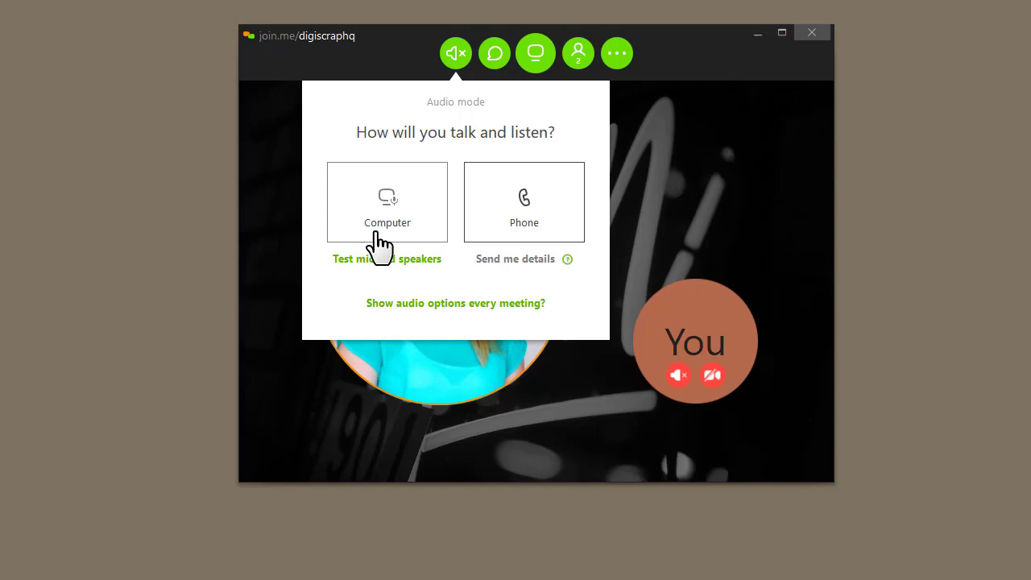
{"action": "left_click", "coordinate": [380, 235]}
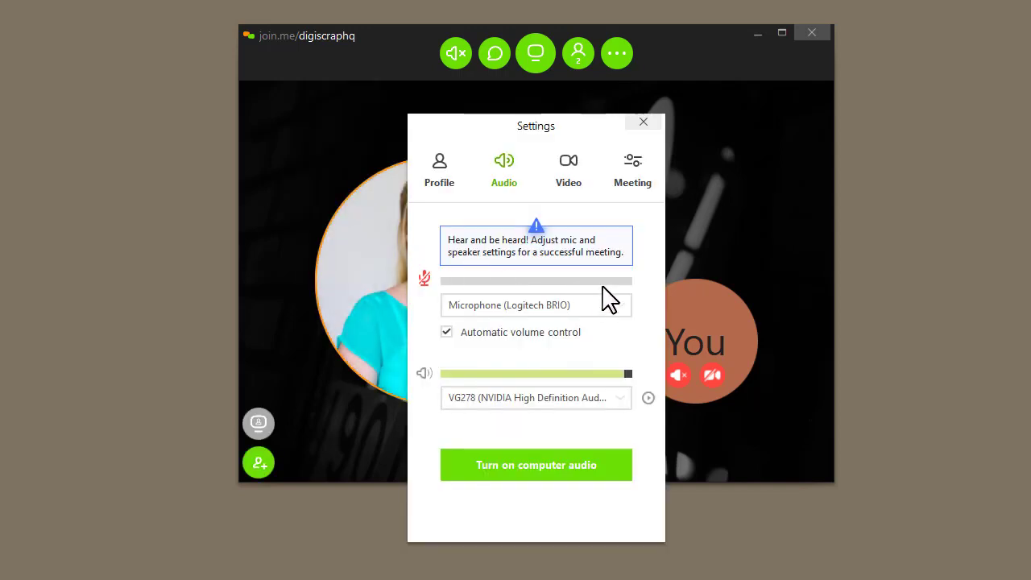
{"action": "left_click", "coordinate": [553, 306]}
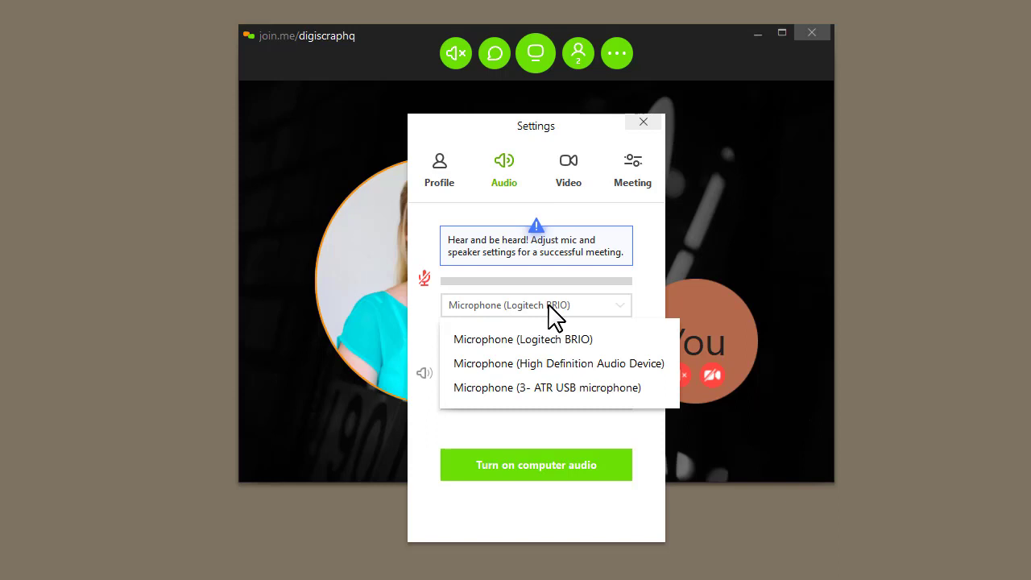
{"action": "left_click", "coordinate": [567, 363]}
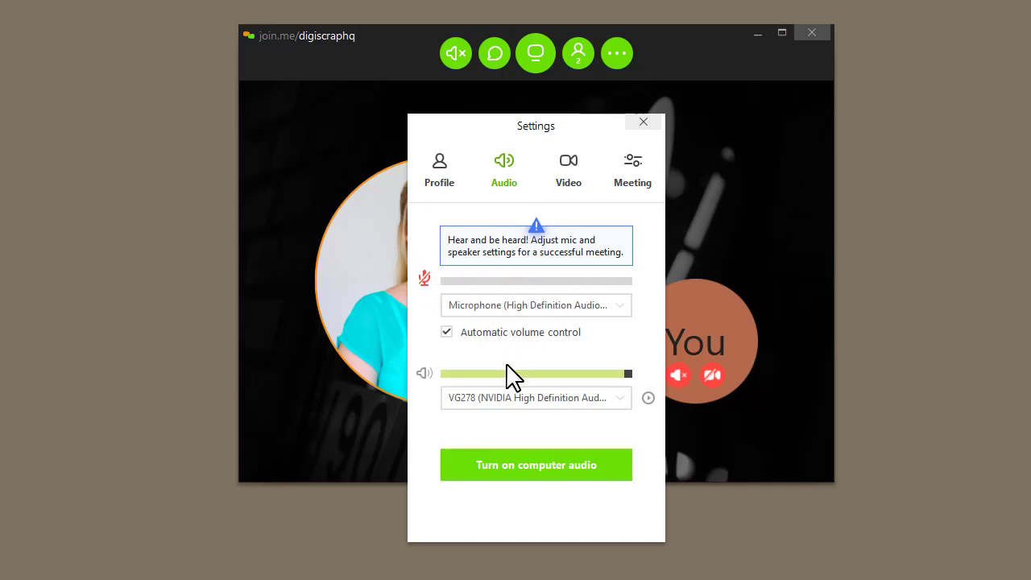
- Test the VG278 speakers, fine-tune their volume, and turn on computer audio
{"action": "left_click", "coordinate": [649, 398]}
{"action": "left_click_drag", "start_coordinate": [607, 379], "coordinate": [566, 374]}
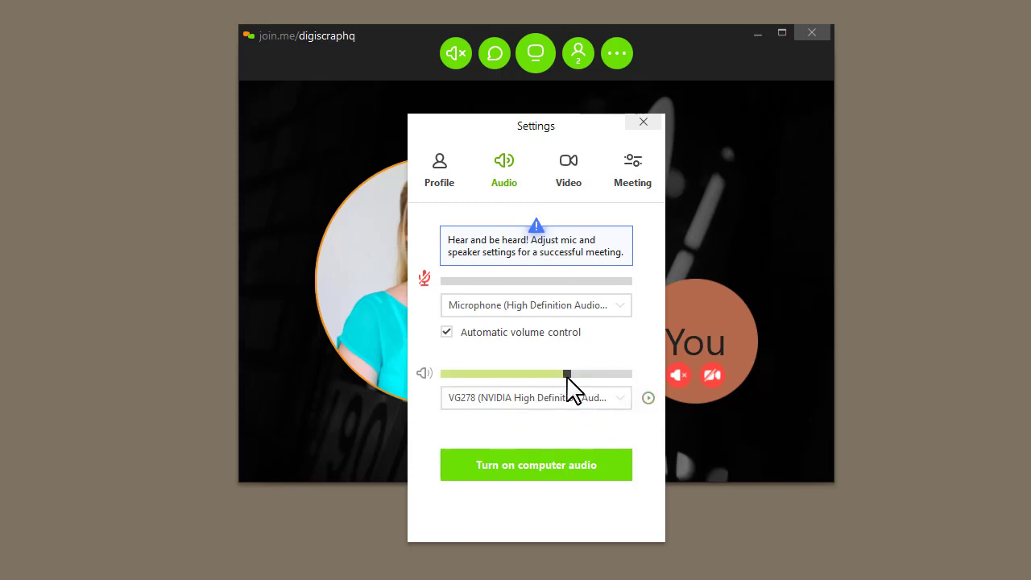
{"action": "left_click", "coordinate": [520, 403]}
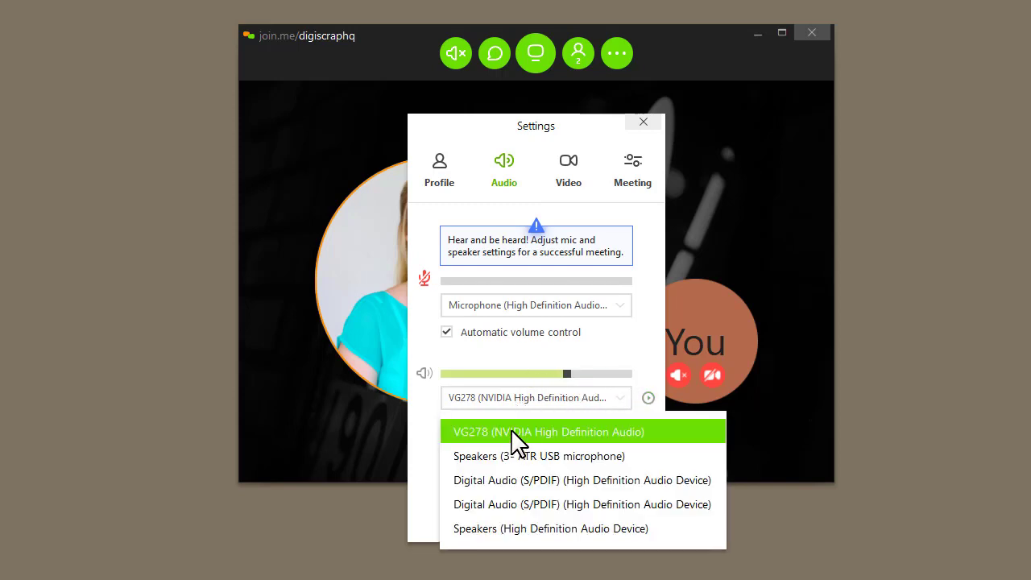
{"action": "left_click", "coordinate": [515, 432]}
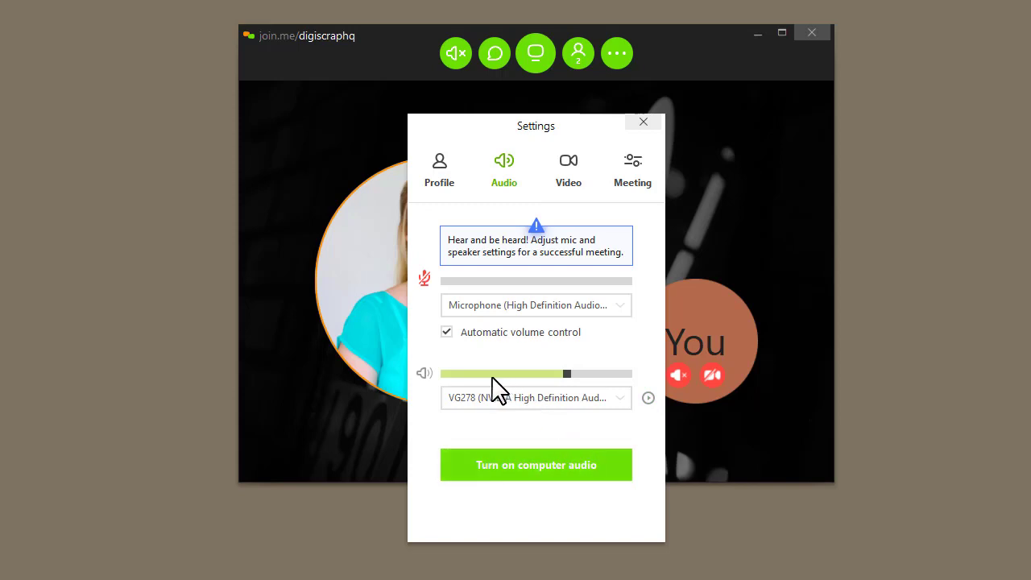
{"action": "mouse_move", "coordinate": [569, 373]}
{"action": "left_mouse_down"}
{"action": "mouse_move", "coordinate": [602, 373]}
{"action": "mouse_move", "coordinate": [529, 375]}
{"action": "mouse_move", "coordinate": [578, 374]}
{"action": "left_mouse_up"}
{"action": "left_click", "coordinate": [556, 464]}
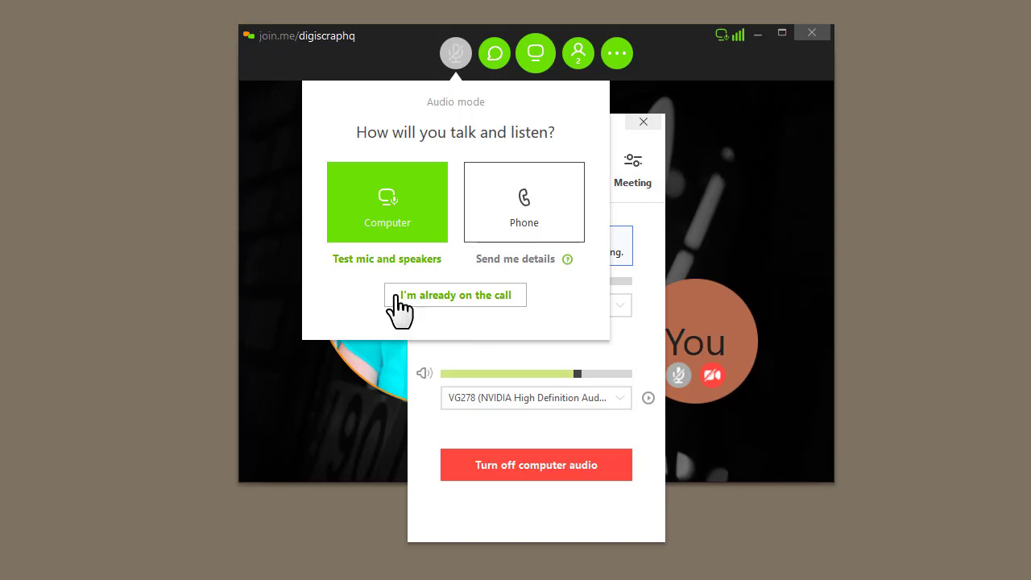
- Confirm you're already on the call, close Settings, and switch on your camera
{"action": "left_click", "coordinate": [415, 295]}
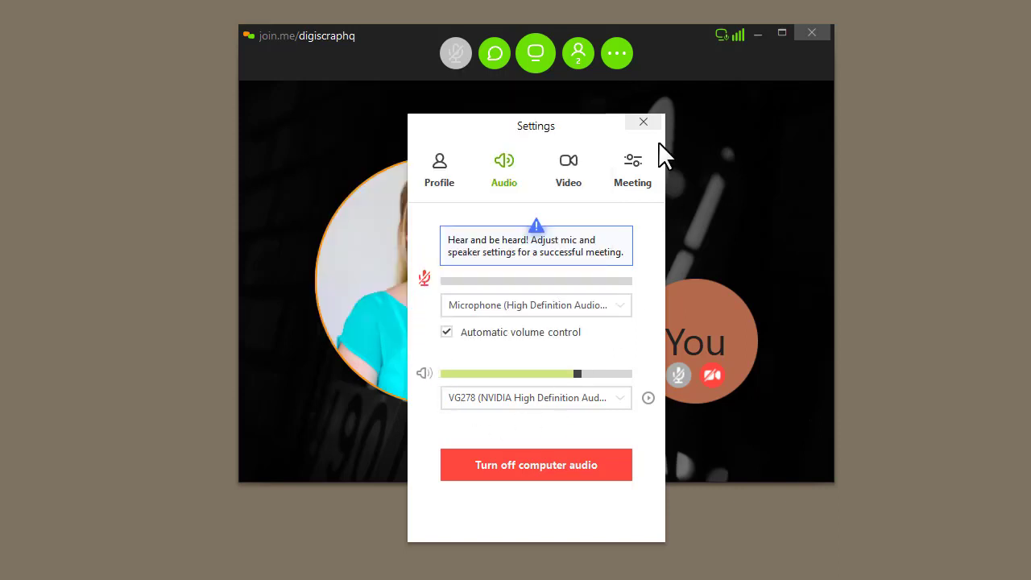
{"action": "left_click", "coordinate": [643, 122]}
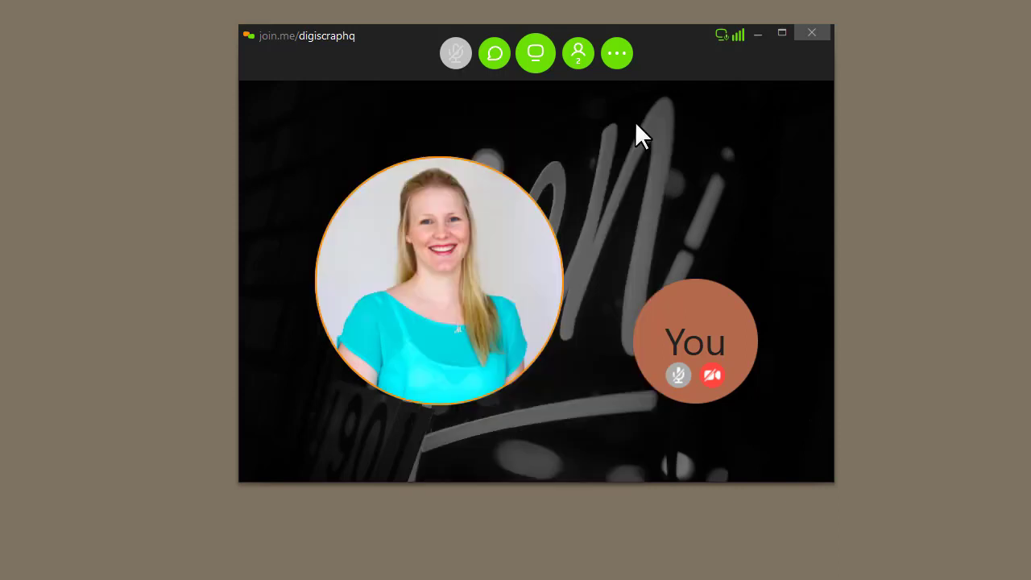
{"action": "left_click", "coordinate": [713, 375]}
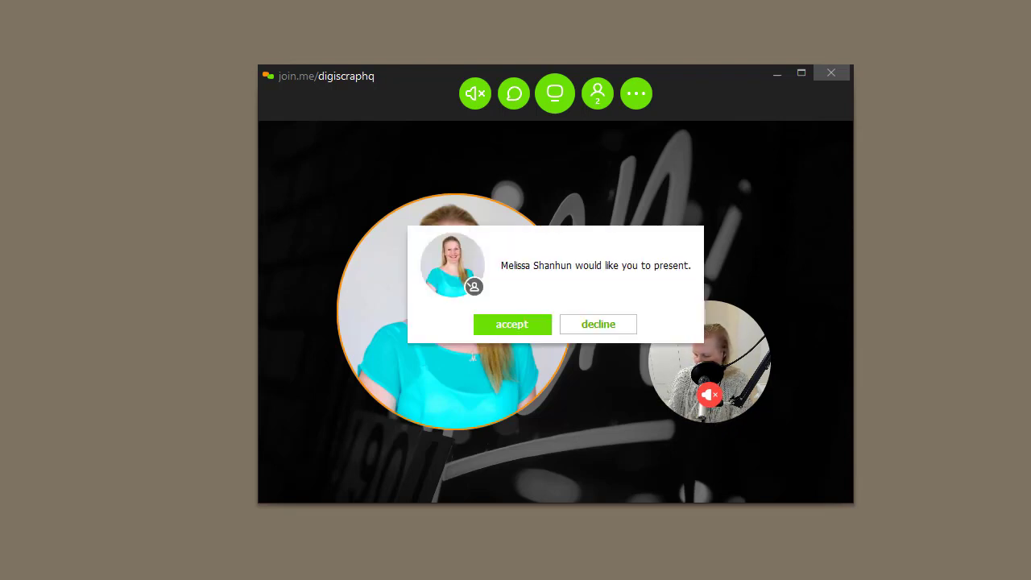
- Accept the host's request to present, then pause and resume screen sharing
{"action": "left_click", "coordinate": [501, 325]}
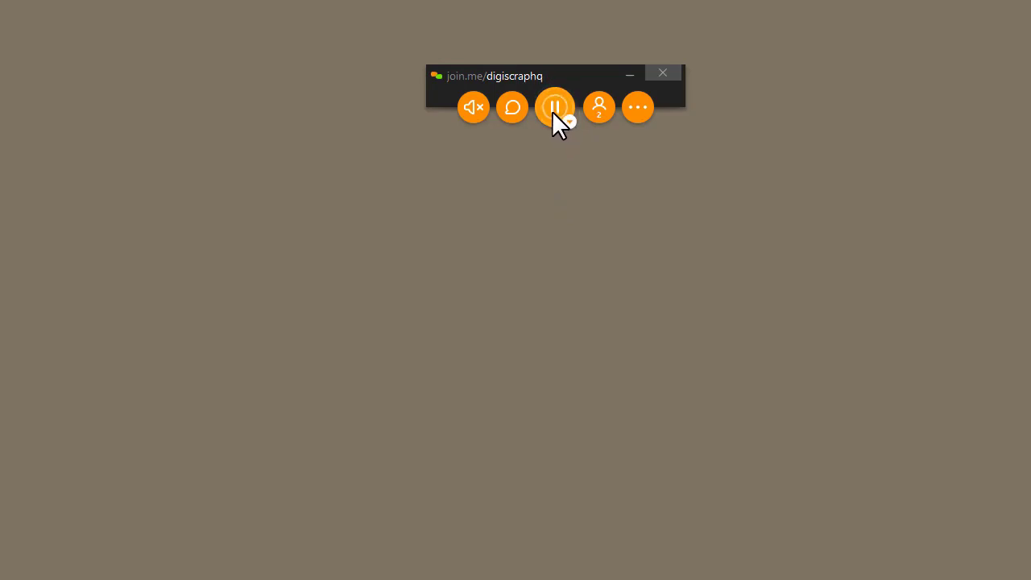
{"action": "left_click", "coordinate": [557, 118]}
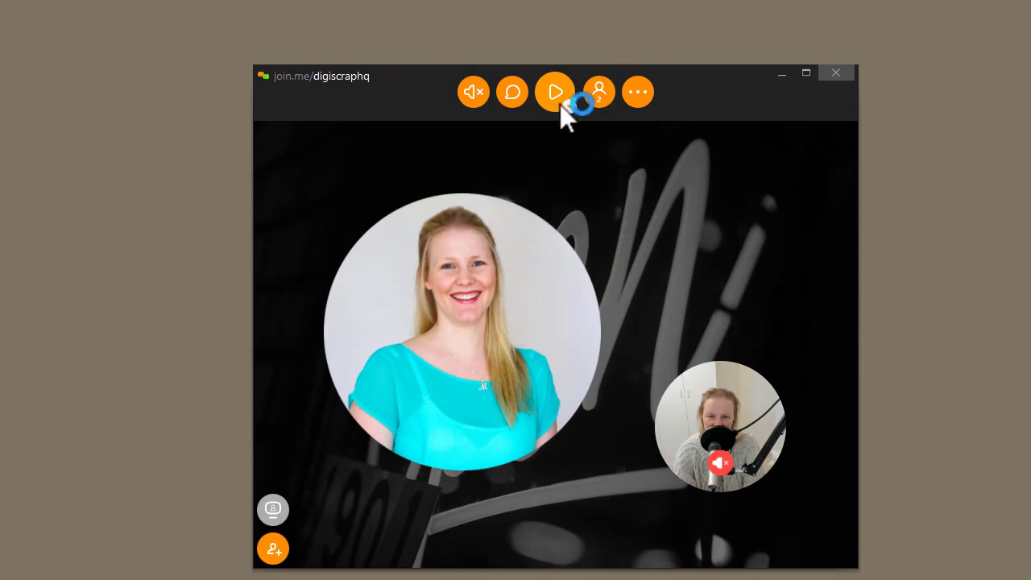
{"action": "left_click", "coordinate": [560, 104]}
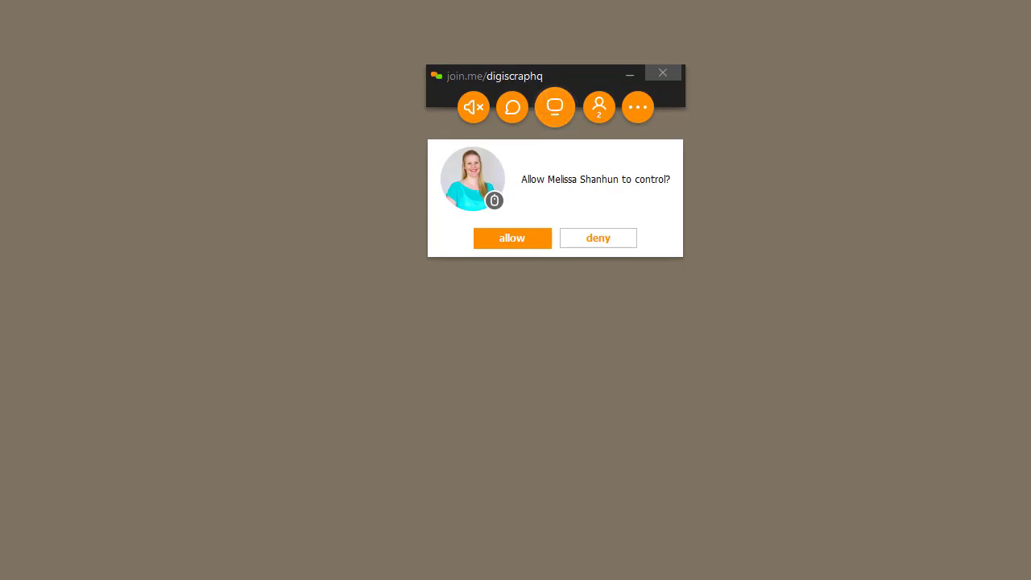
- Allow the host to control your computer, then choose Stop sharing control
{"action": "left_click", "coordinate": [529, 243]}
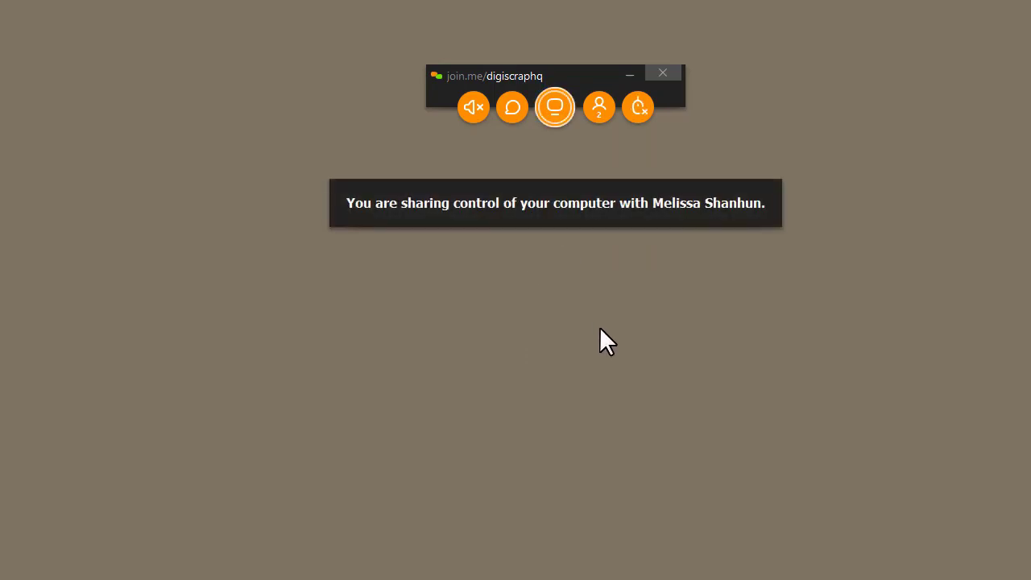
{"action": "left_click", "coordinate": [638, 107]}
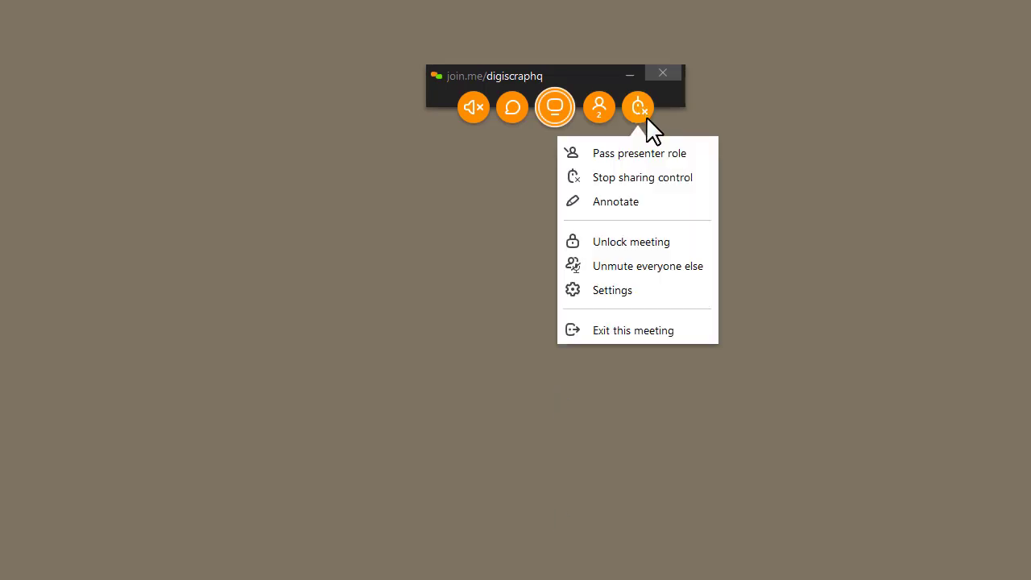
{"action": "left_click", "coordinate": [641, 179]}
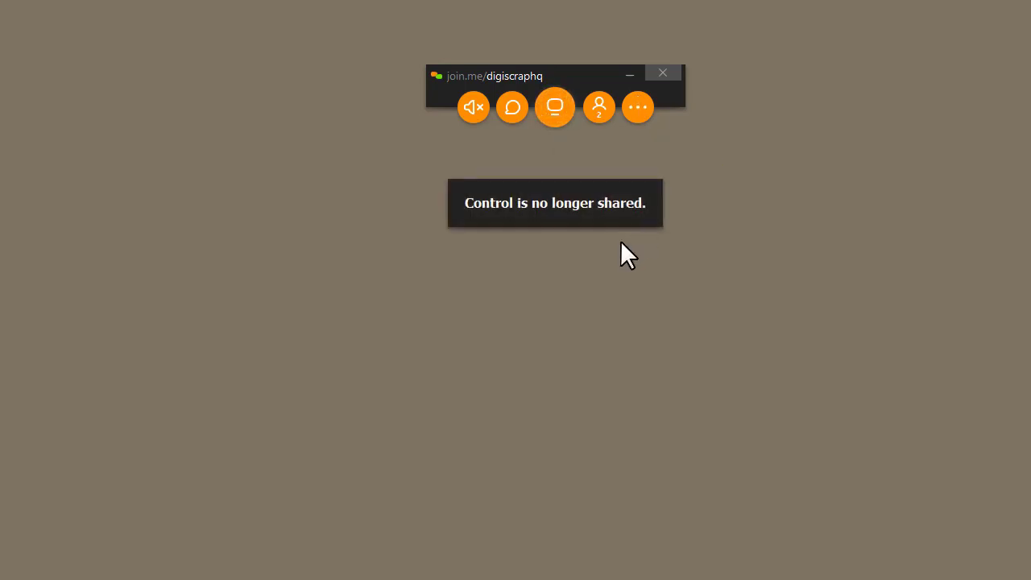
- Post 'HI!' to everyone in the meeting chat
{"action": "left_click", "coordinate": [513, 108]}
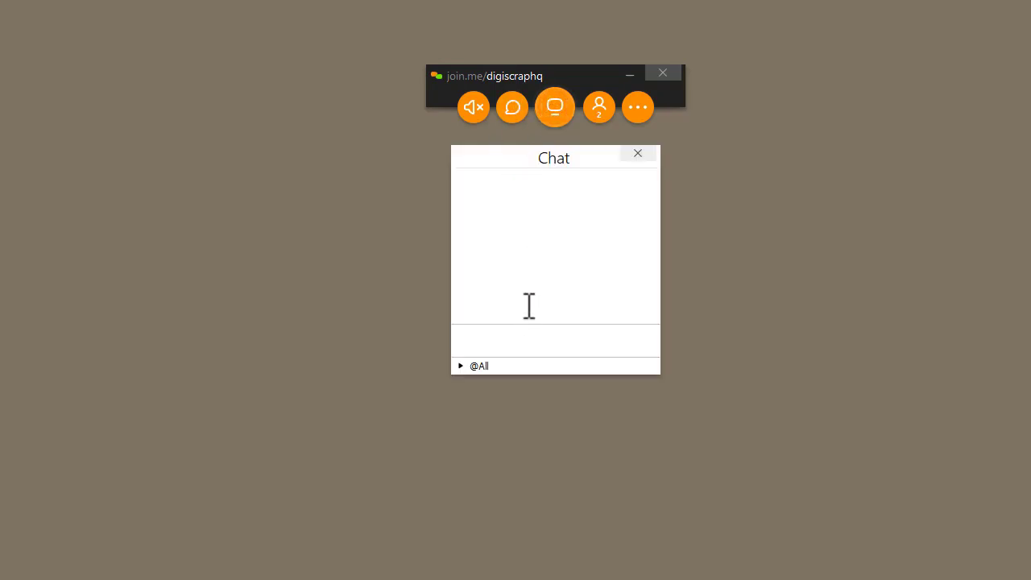
{"action": "type", "text": "HI!"}
{"action": "key", "text": "Return"}
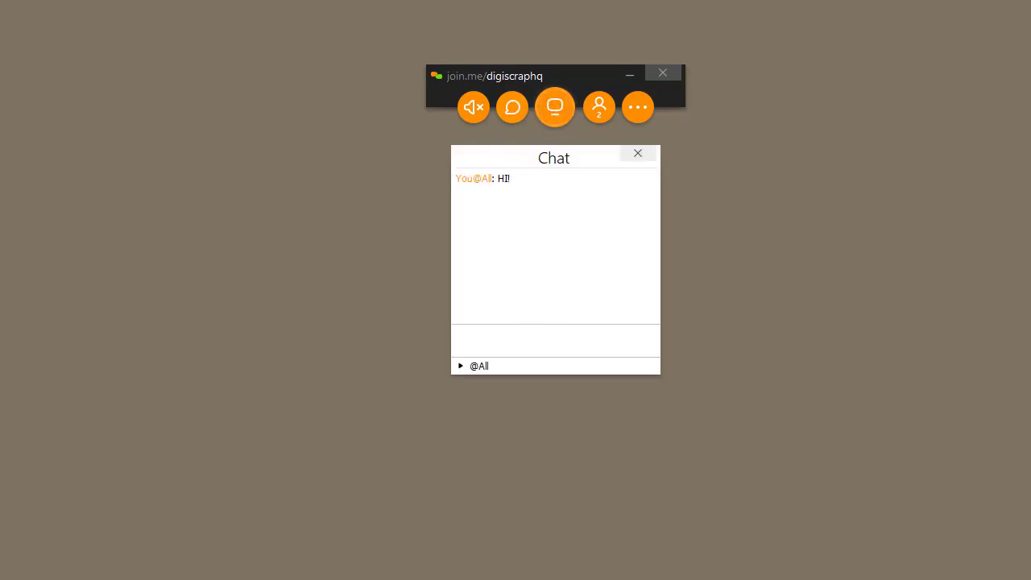